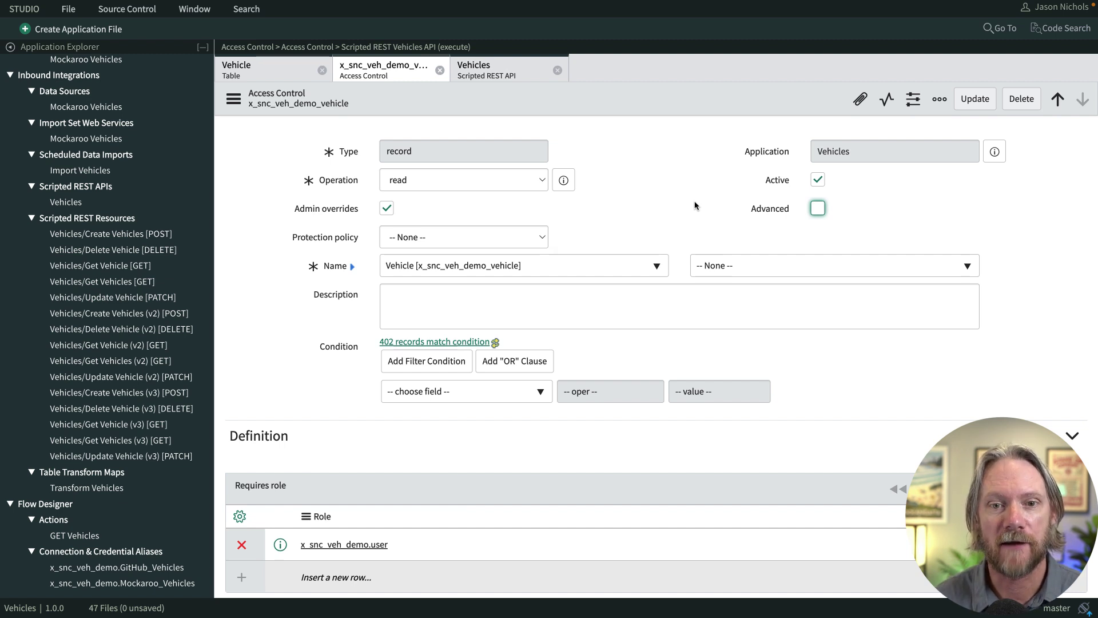
Switch to Postman and send the v2 Get Vehicle request from the Scripted REST API collection
key("alt+Tab")
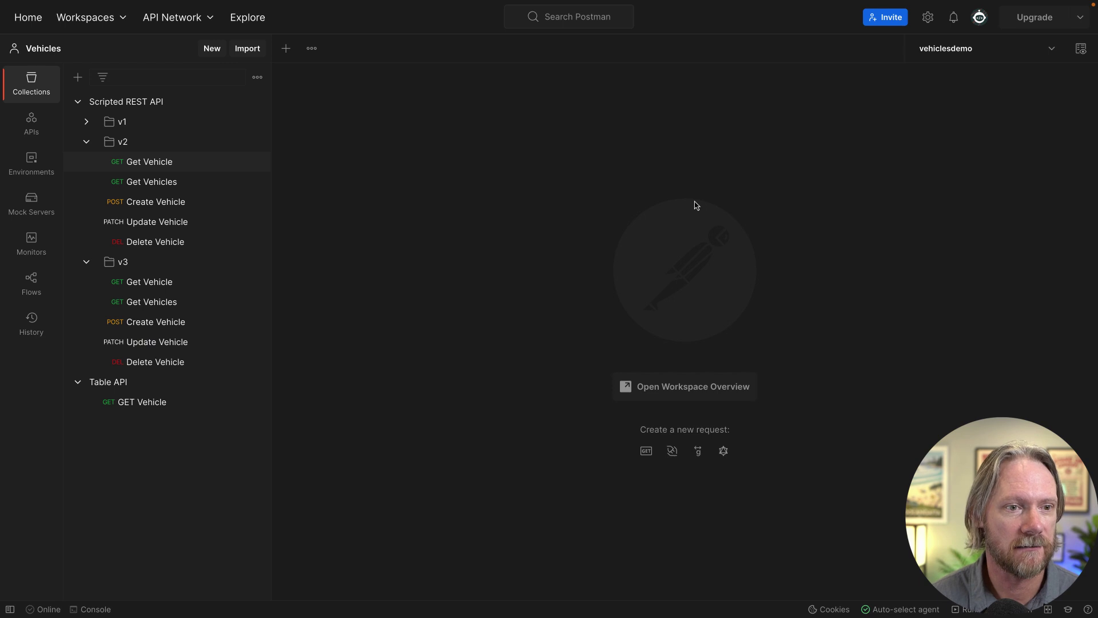
left_click(153, 163)
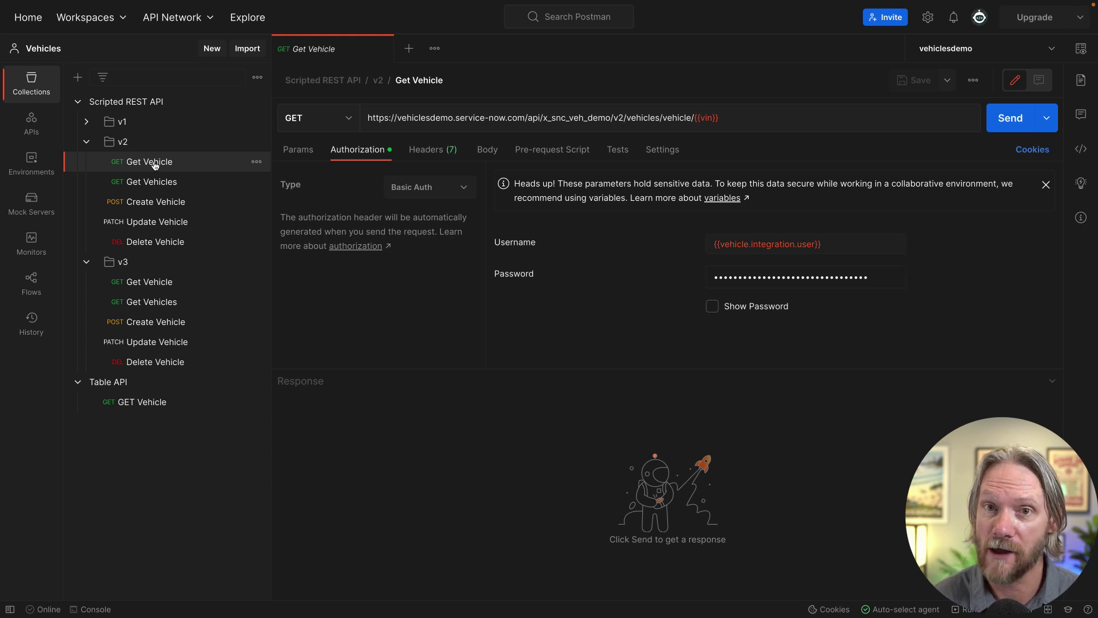
left_click(1010, 119)
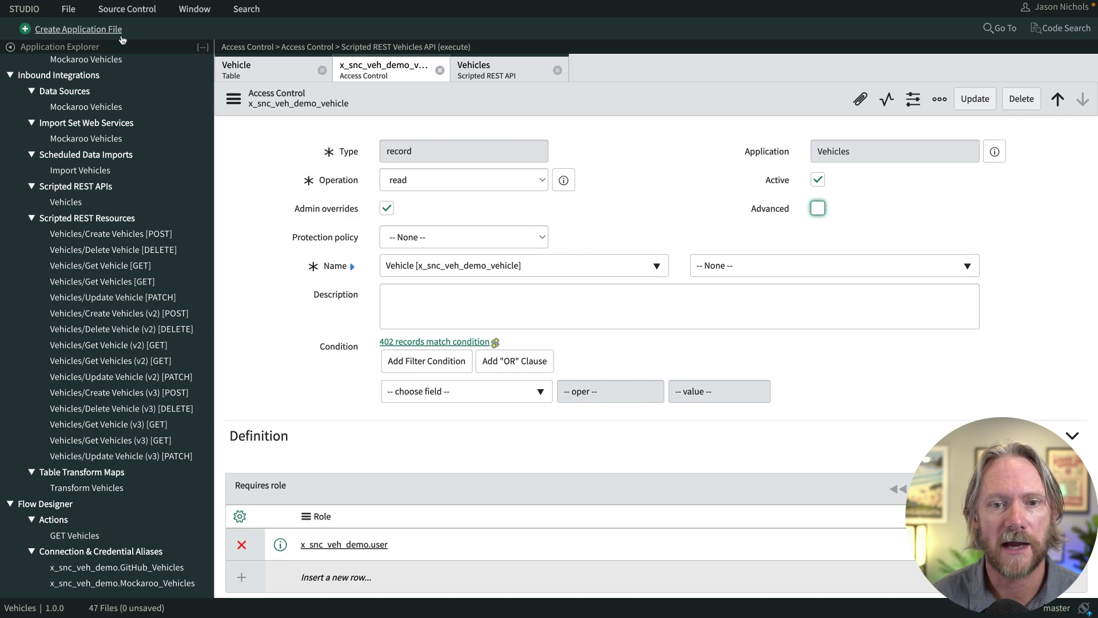
Switch to ServiceNow Studio and create a new Access Control application file in the Vehicles application
left_click(100, 35)
type("acc")
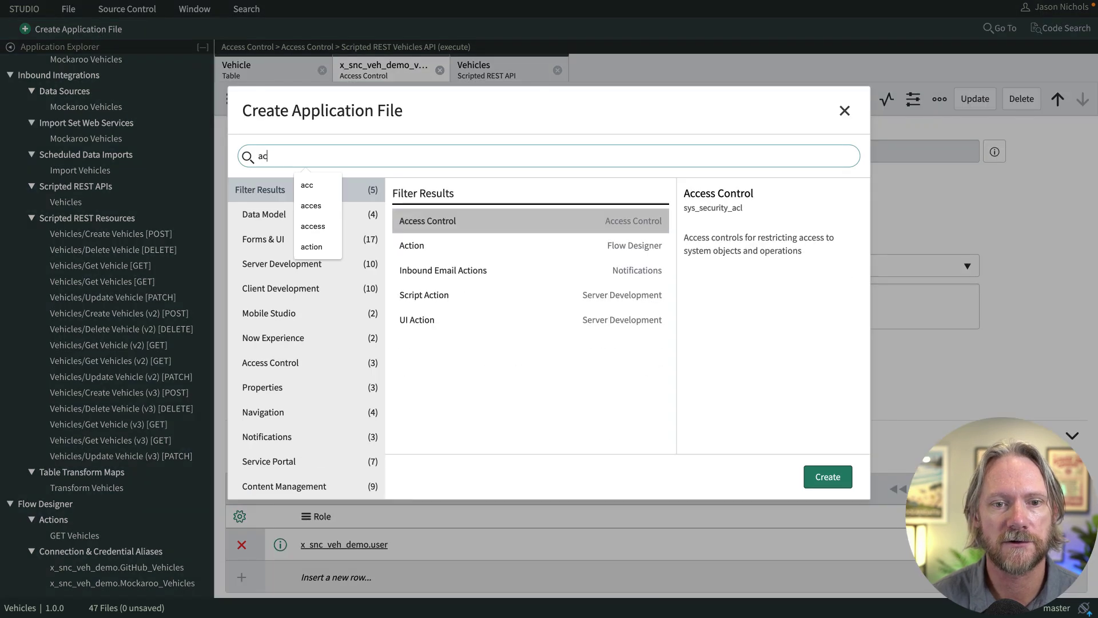
double_click(414, 220)
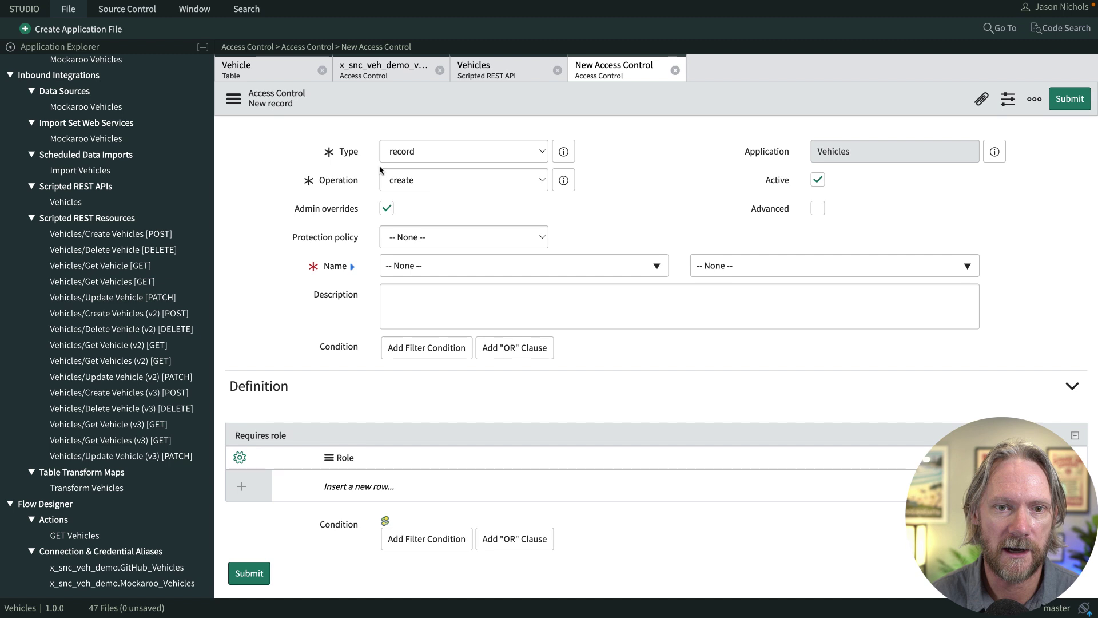
Set the new access control's operation to read and its name to the Vehicle [x_snc_veh_demo_vehicle] table
left_click(414, 180)
left_click(435, 196)
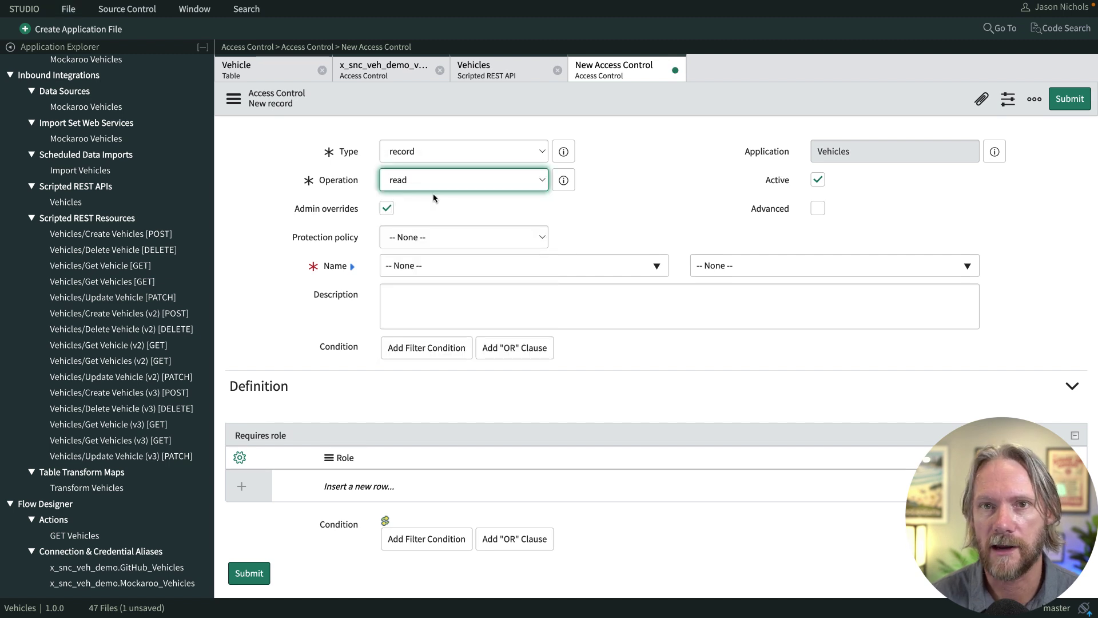
left_click(433, 272)
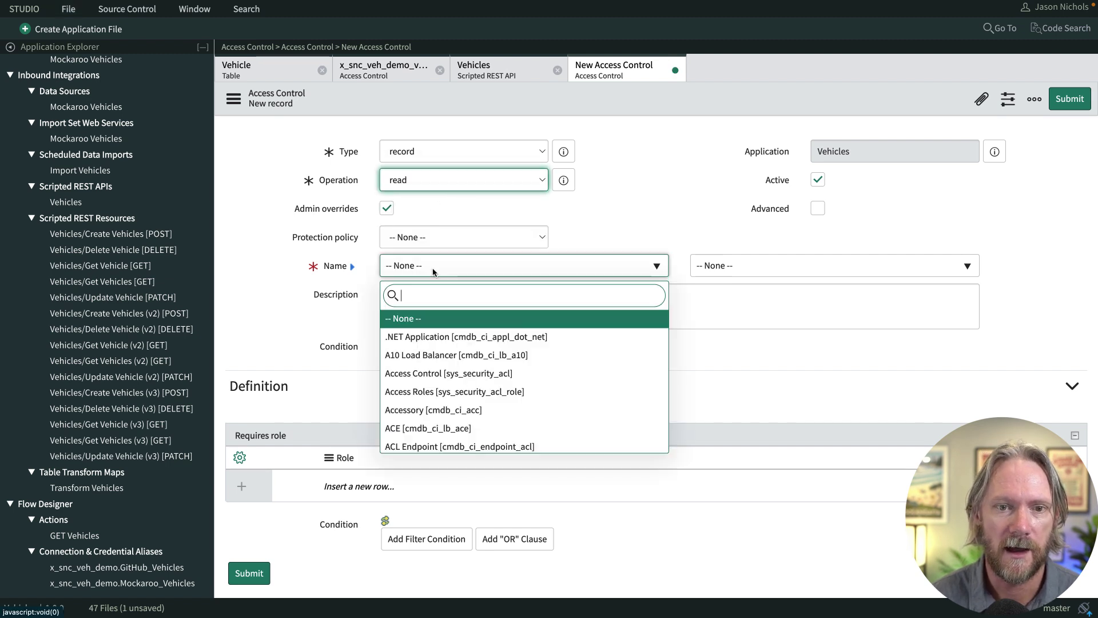
type("vehic")
key("Return")
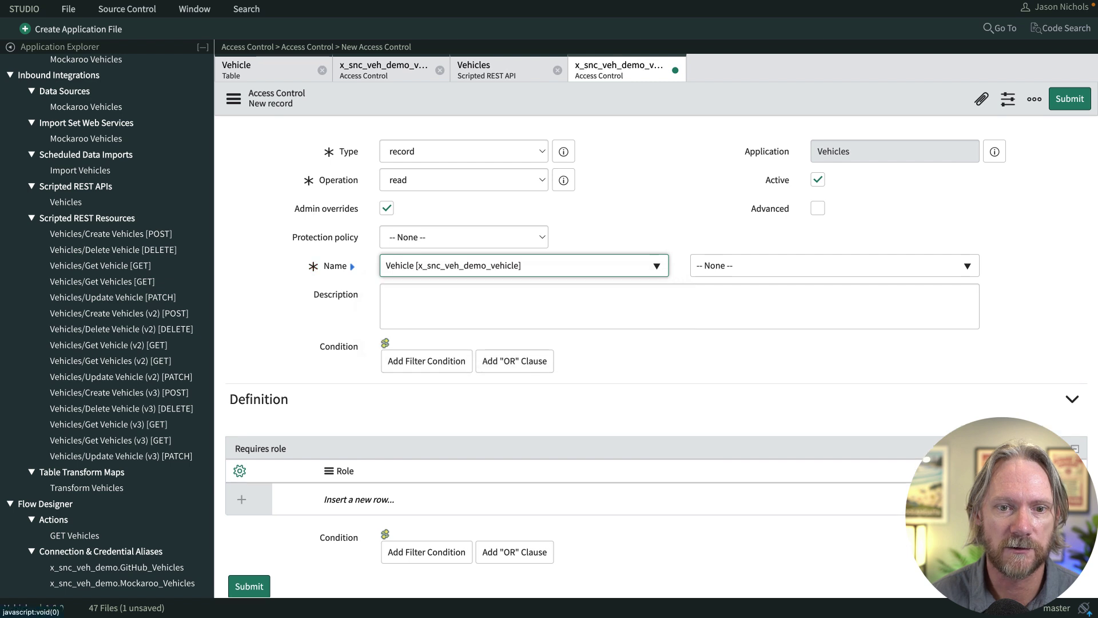
Add x_snc_veh_demo.integration as a required role of the new access control
double_click(364, 531)
type("x_snc_veh_demo.integ")
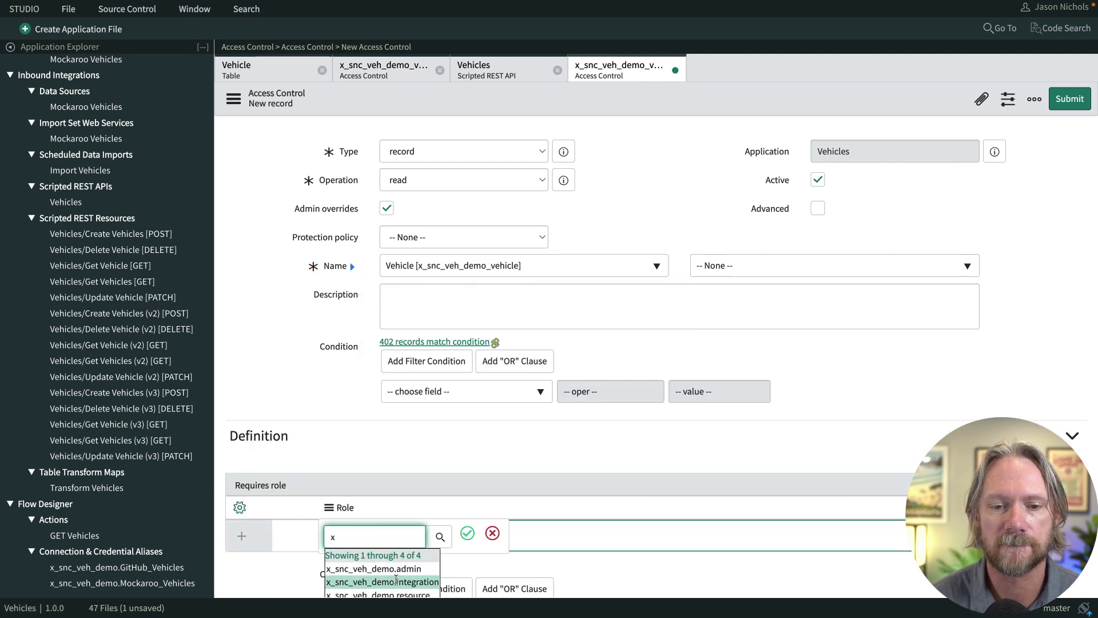
left_click(382, 581)
left_click(467, 535)
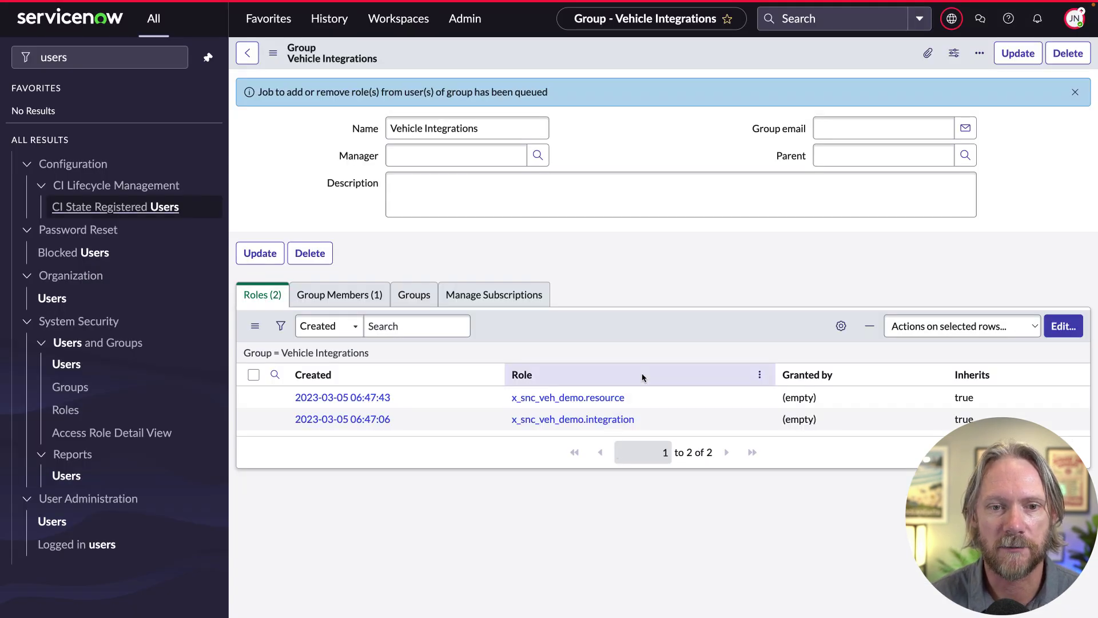
In the Vehicle Integrations group record, add the x_snc_veh_demo.admin role and save the role list
left_click(1062, 326)
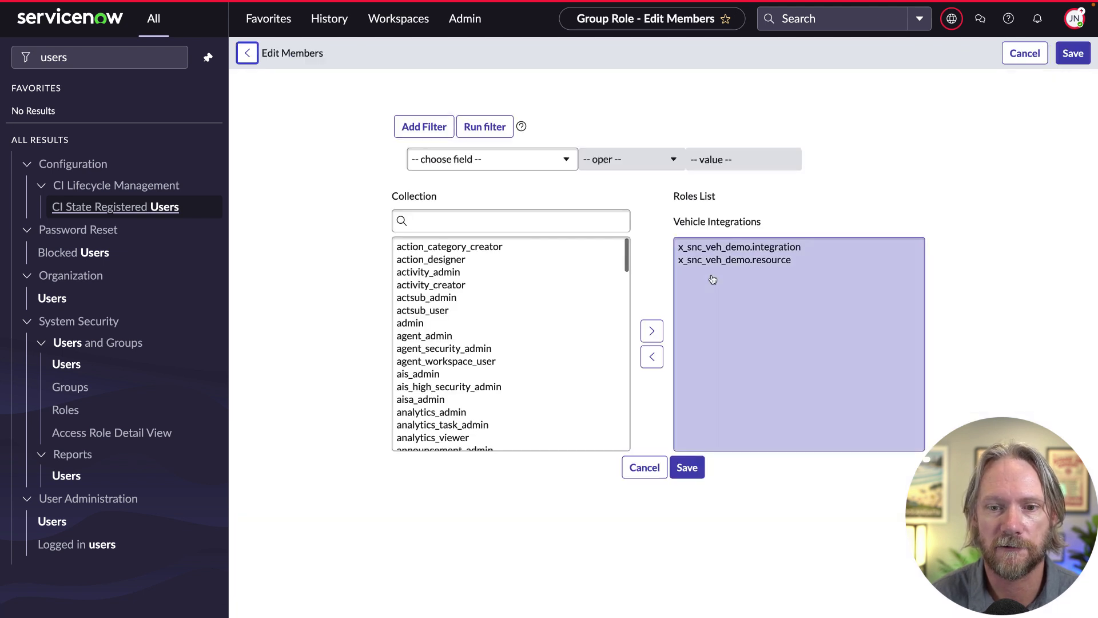
left_click(524, 221)
type("x")
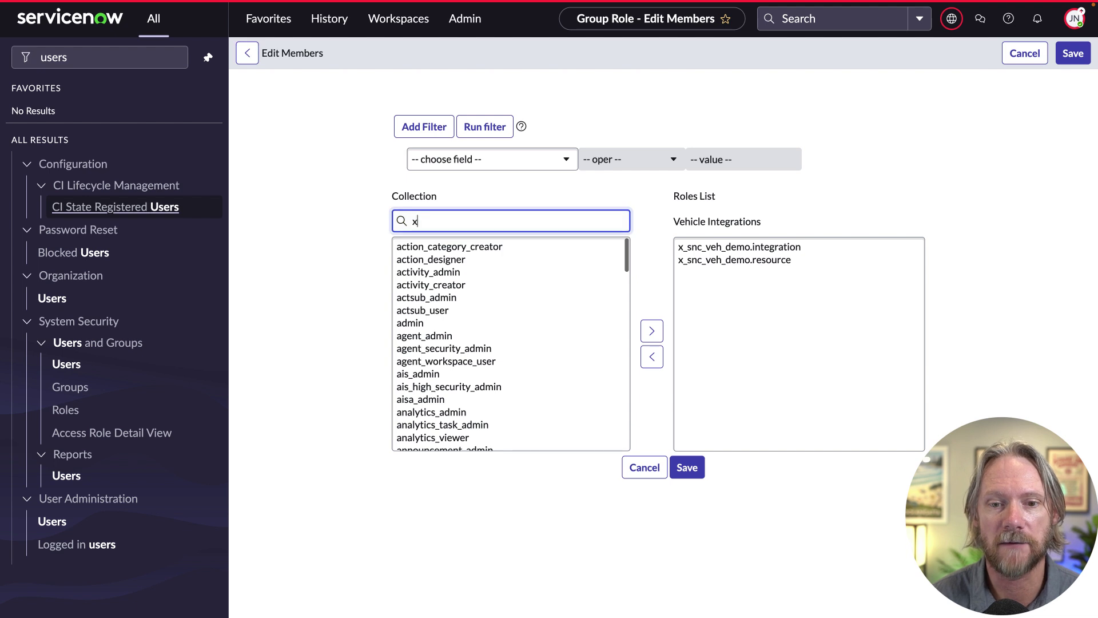
double_click(501, 248)
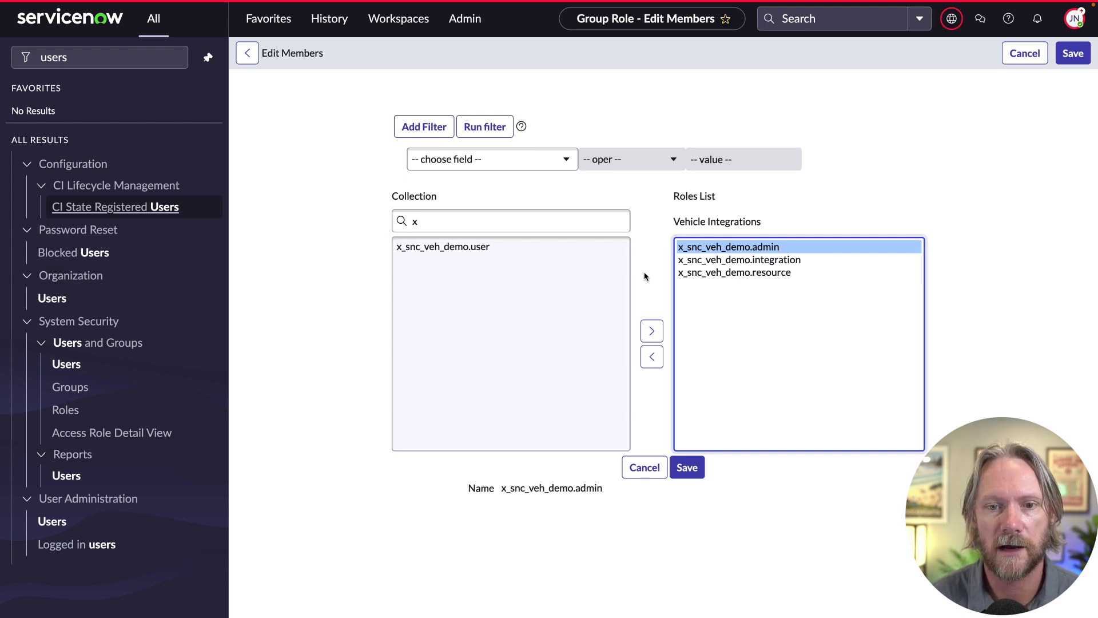
left_click(687, 467)
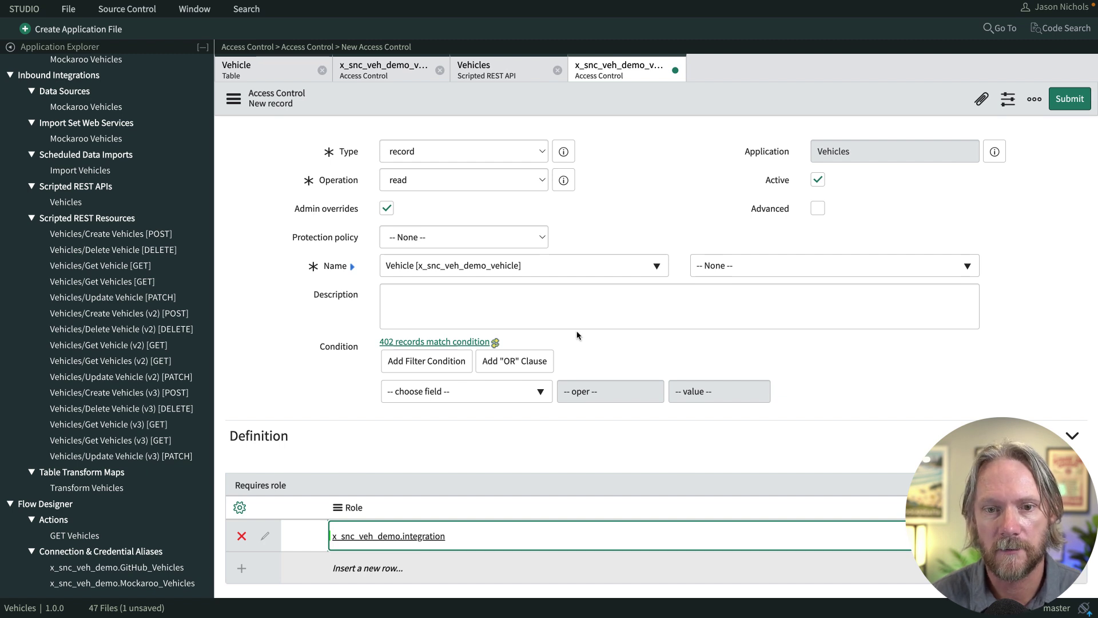
In the script of the Get Vehicle (v3) REST resource, replace GlideRecord with GlideRecordSecure for vehicleGr and update the record
left_click(506, 78)
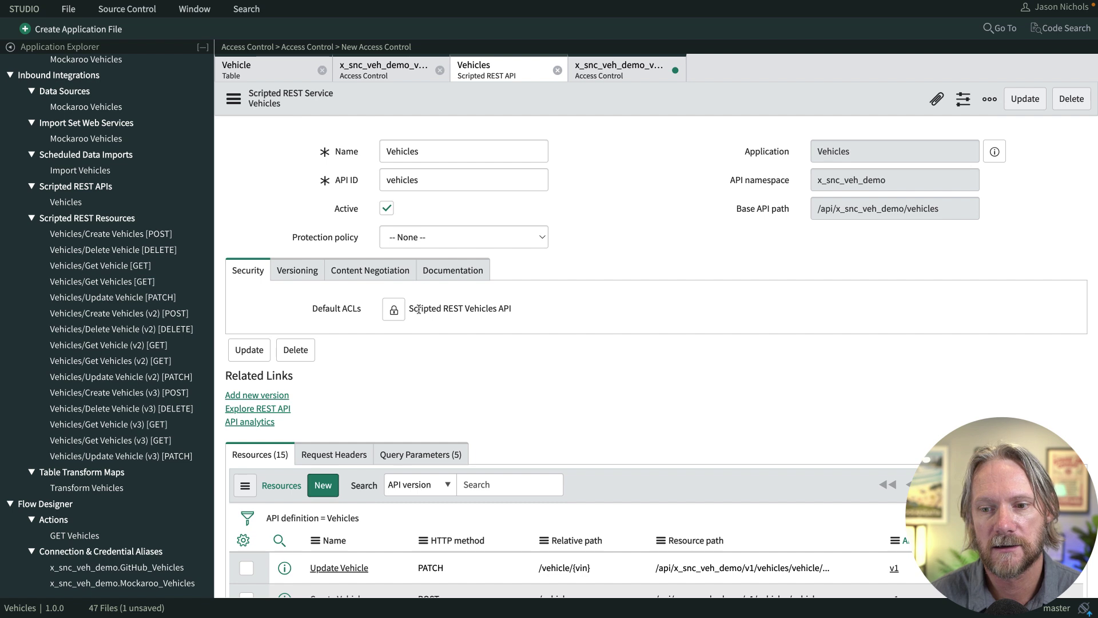
scroll(419, 308, "down", 3)
scroll(419, 314, "down", 3)
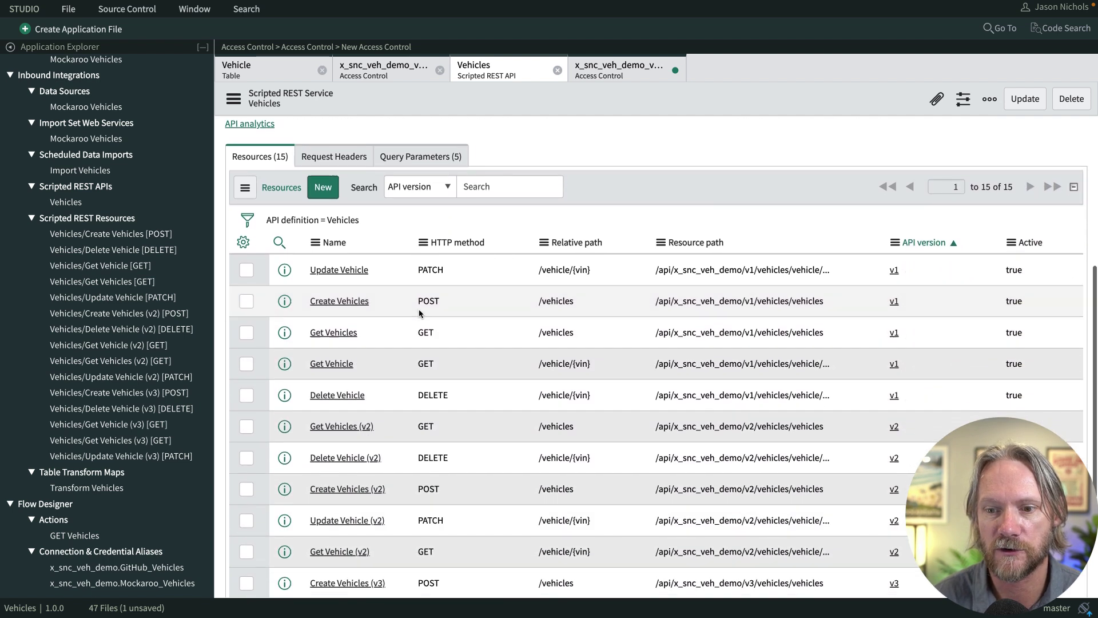
scroll(419, 313, "down", 3)
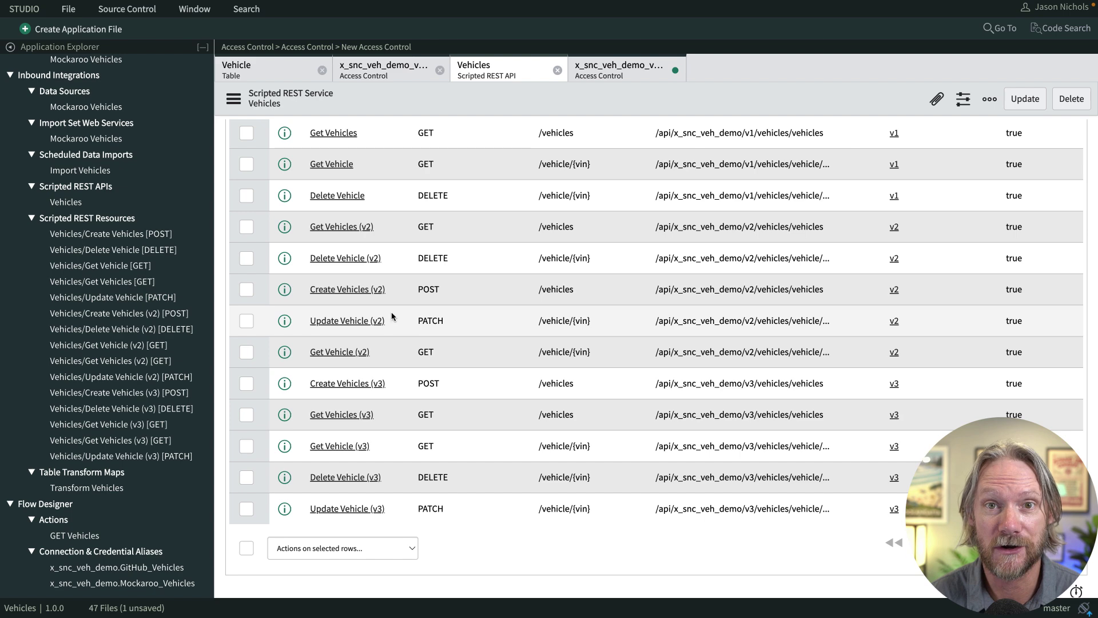
left_click(98, 427)
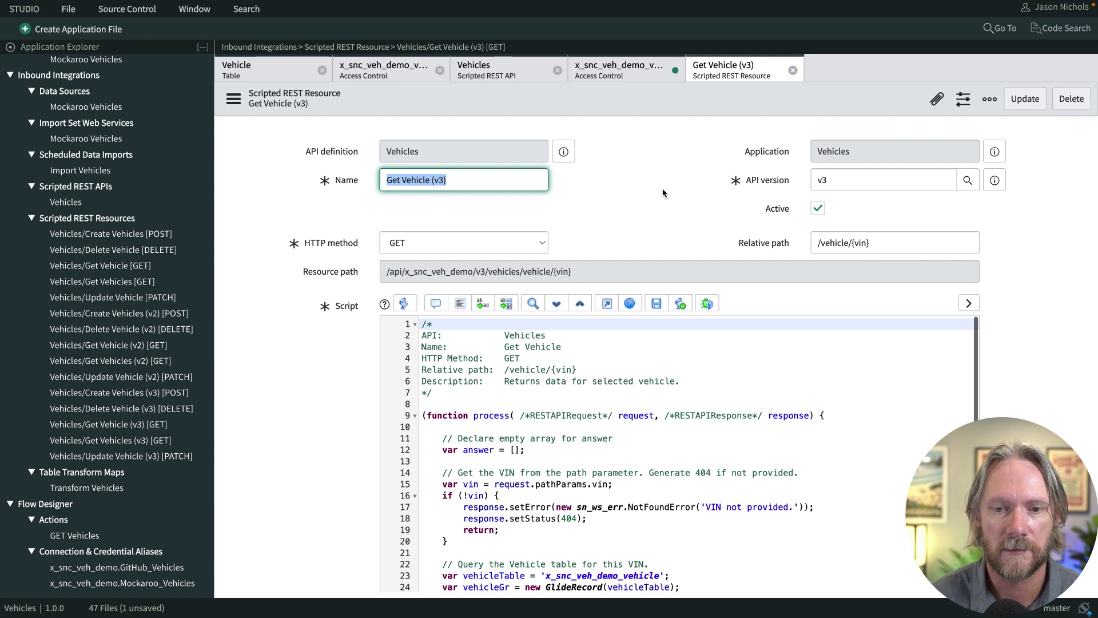
scroll(682, 381, "down", 6)
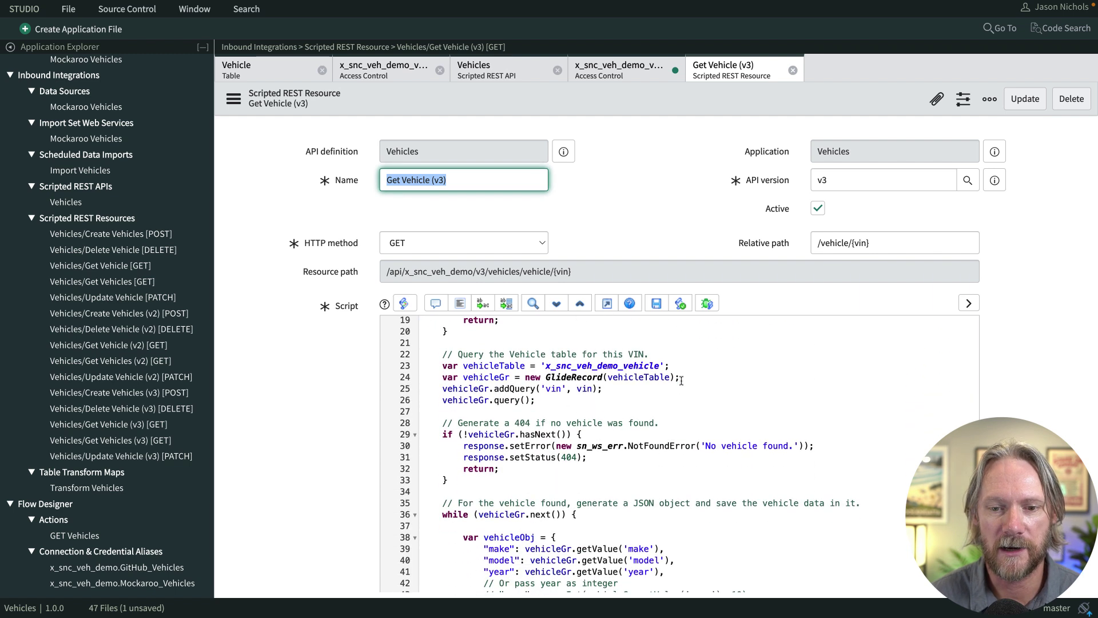
left_click(604, 377)
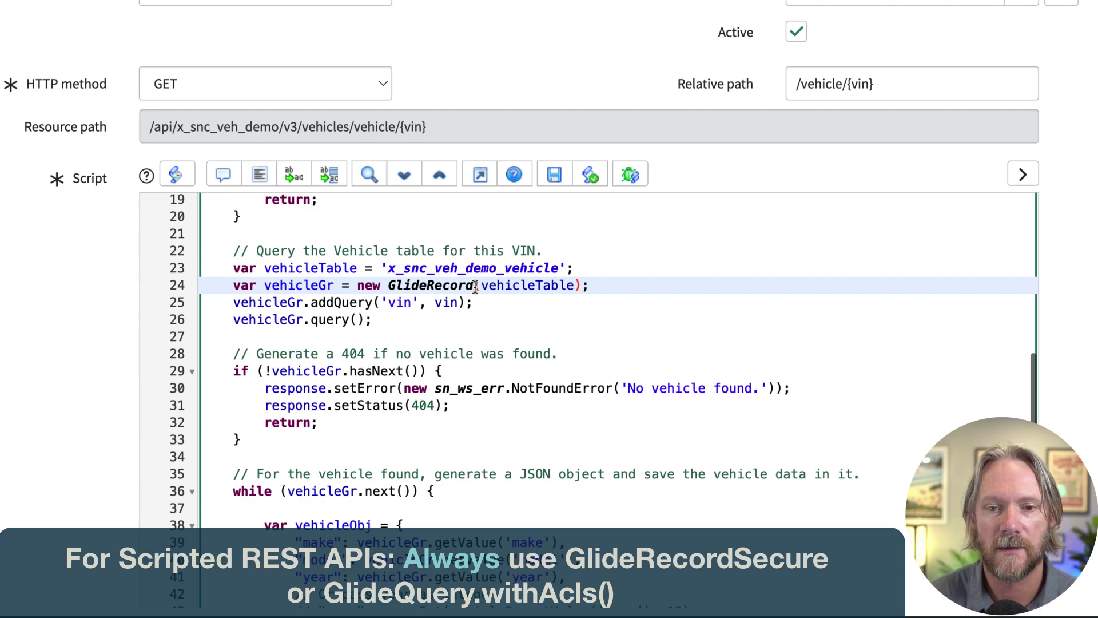
left_click(475, 286)
type("Secure")
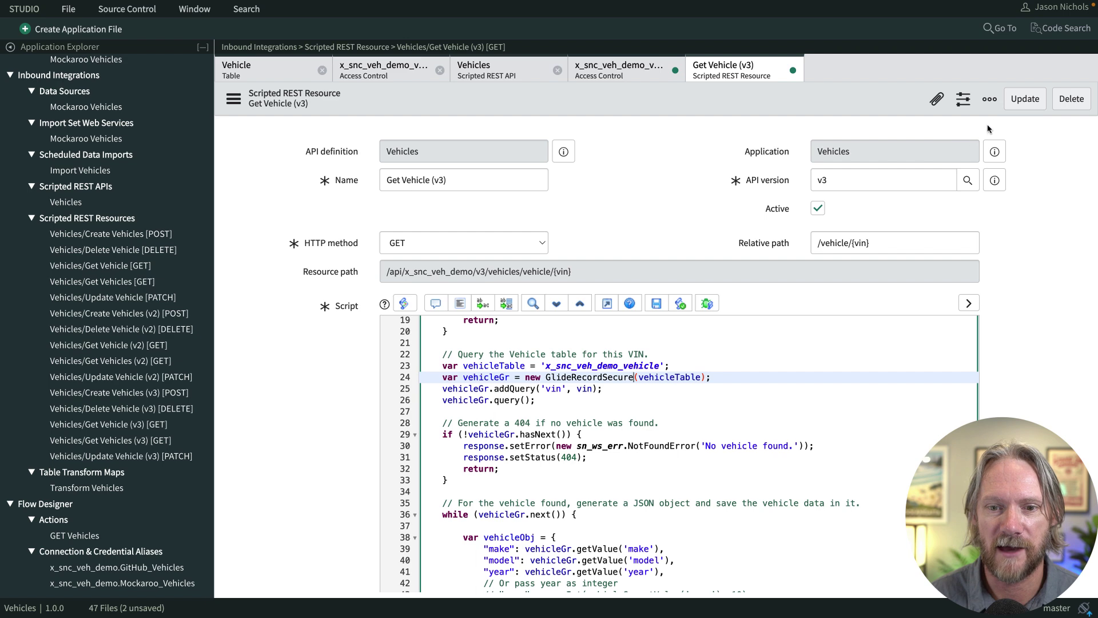
left_click(1017, 104)
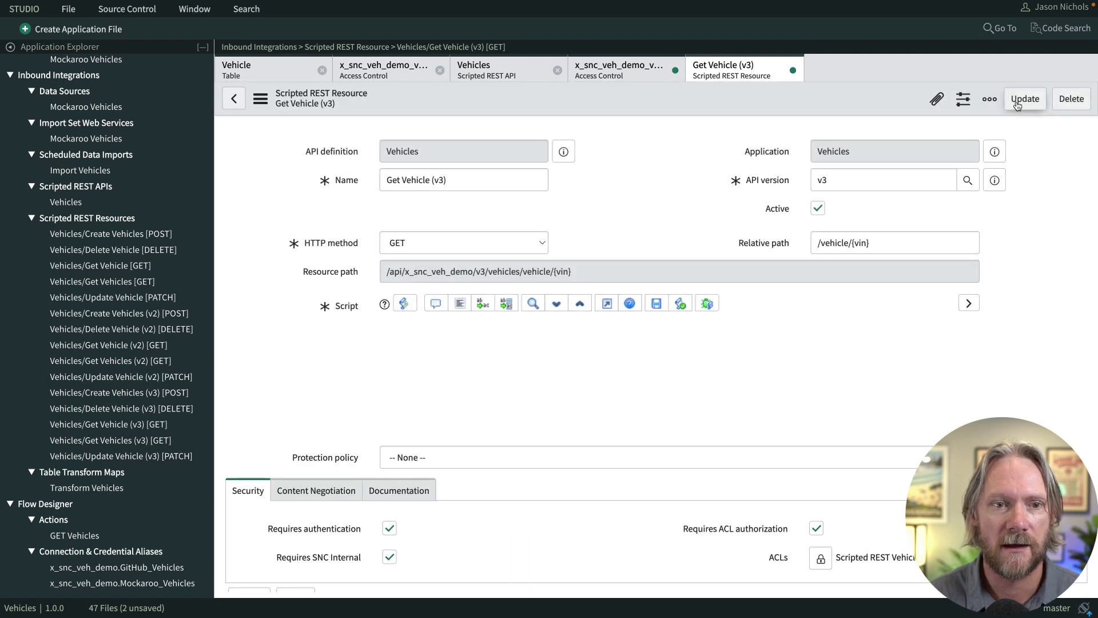
Switch to Postman and send the v2 Get Vehicle request again, followed by the v3 Get Vehicle request
key("super+Tab")
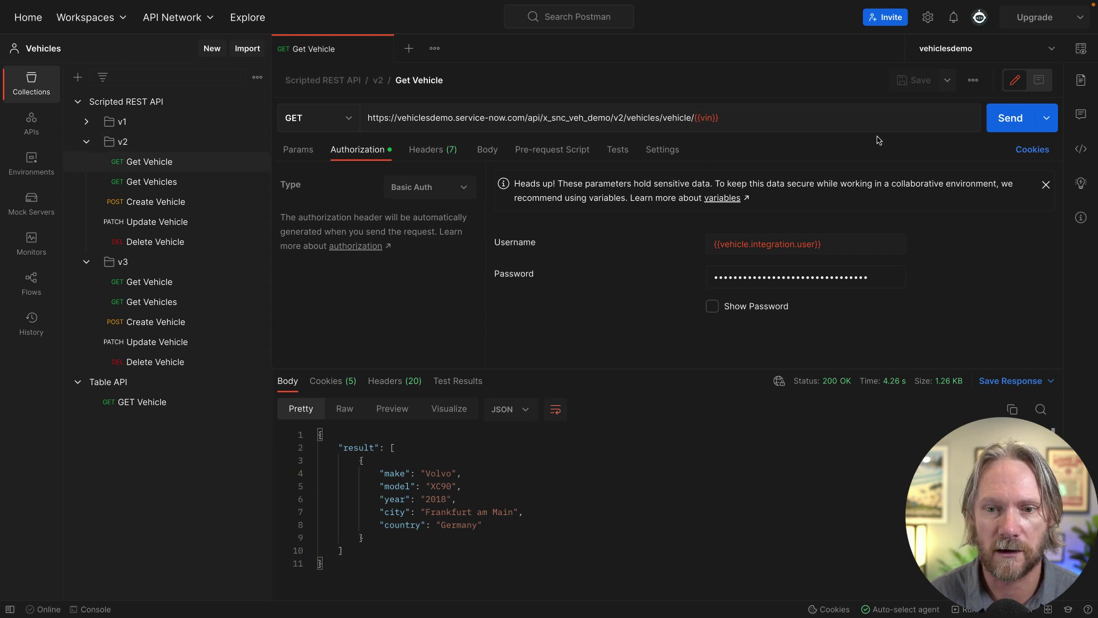
left_click(1001, 121)
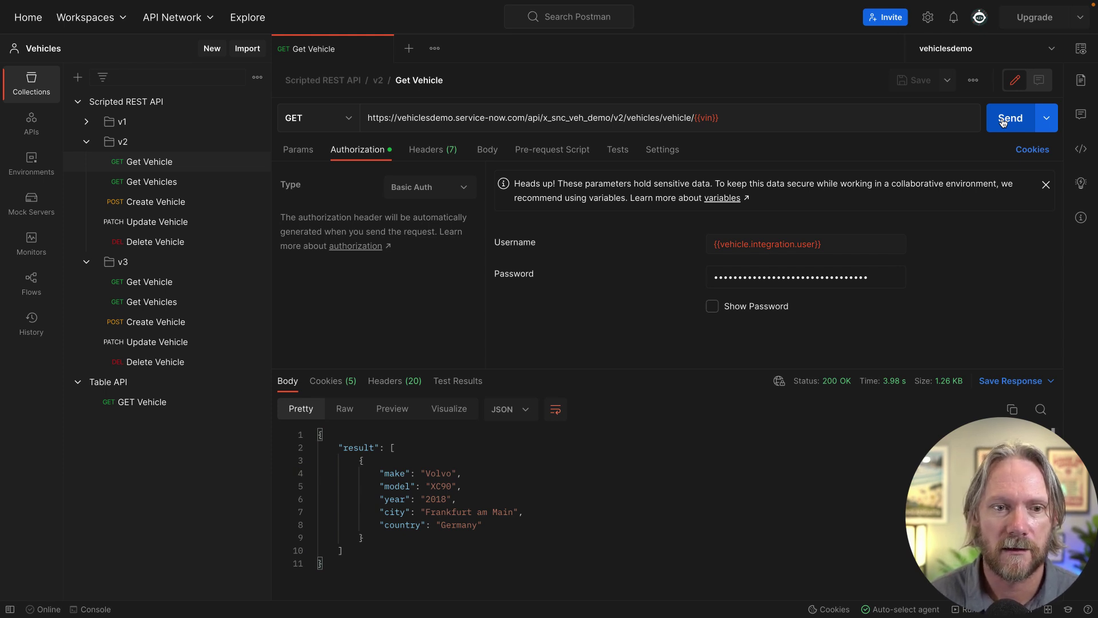
left_click(158, 284)
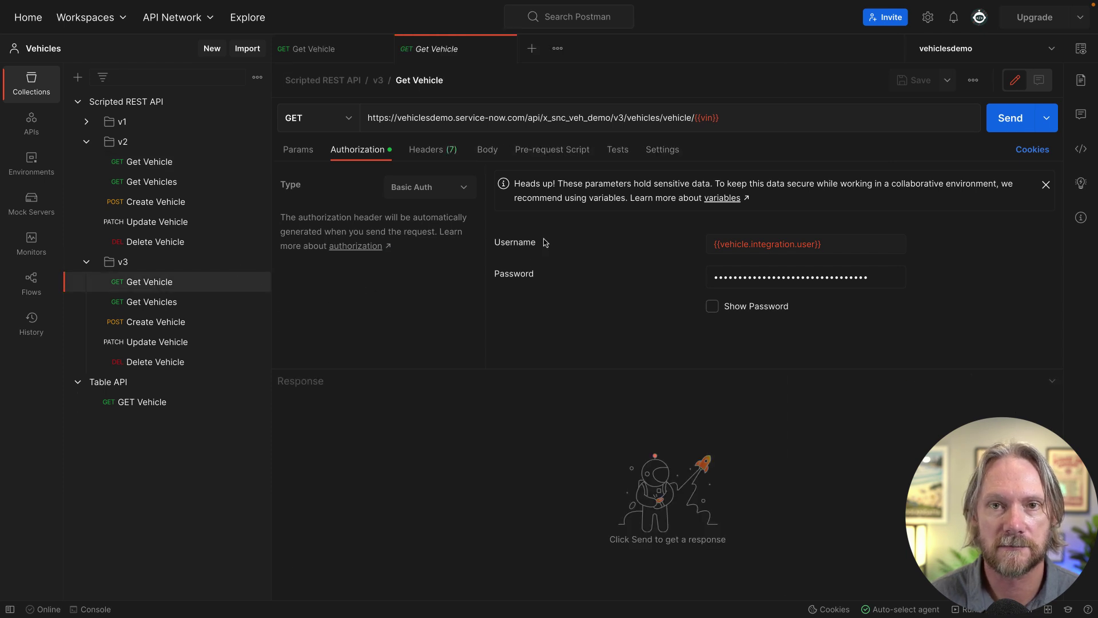
left_click(1010, 119)
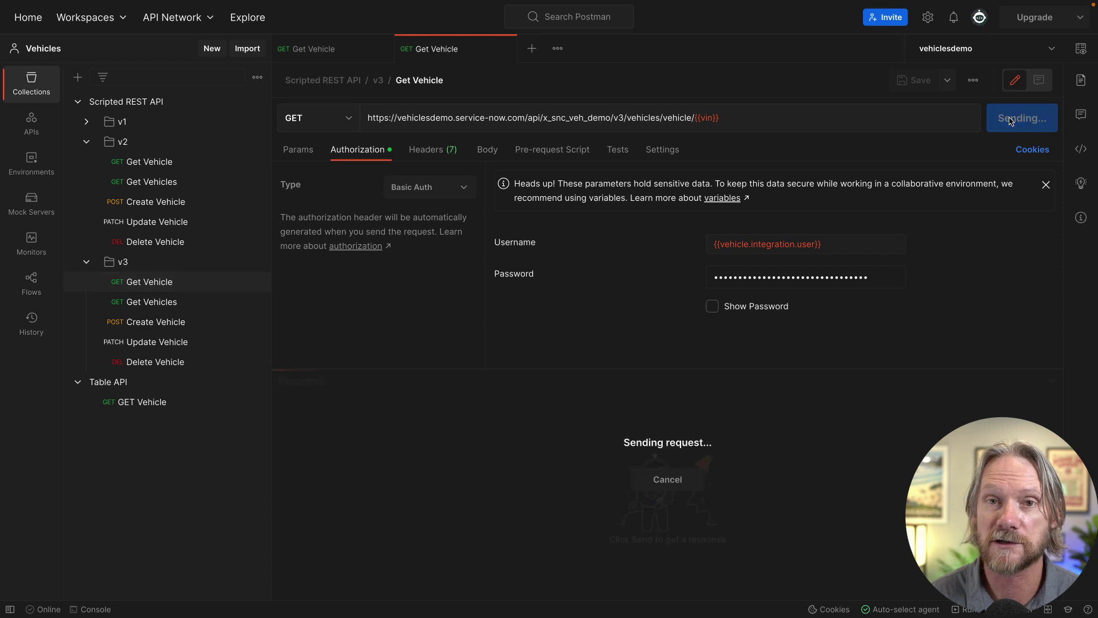
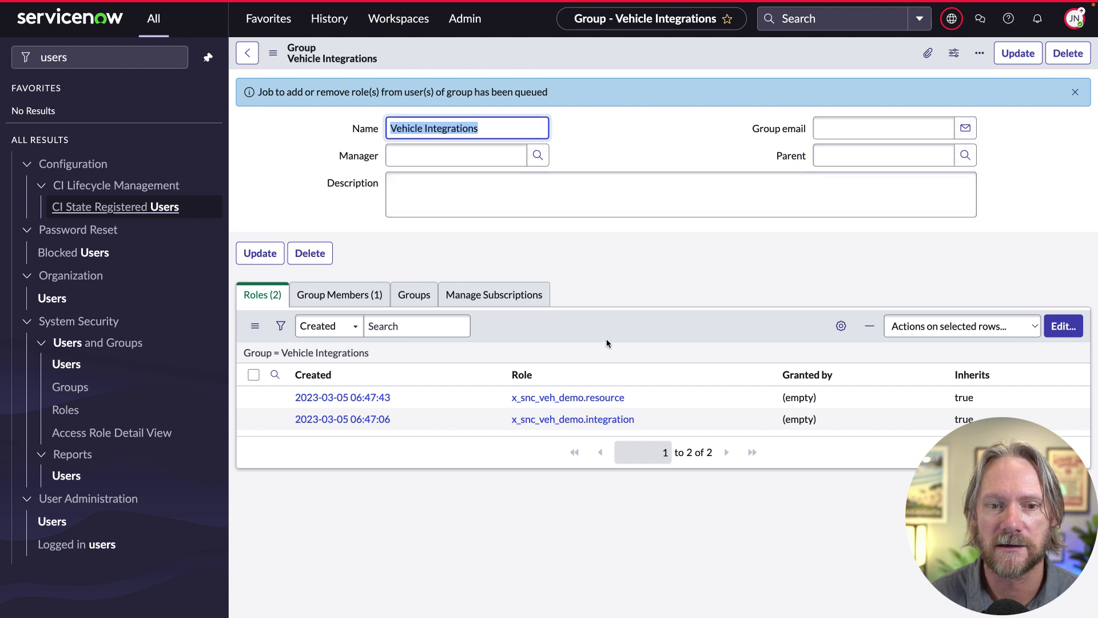
In the Vehicle Integrations group record, refresh the roles, remove x_snc_veh_demo.admin and save the role list
left_click(344, 352)
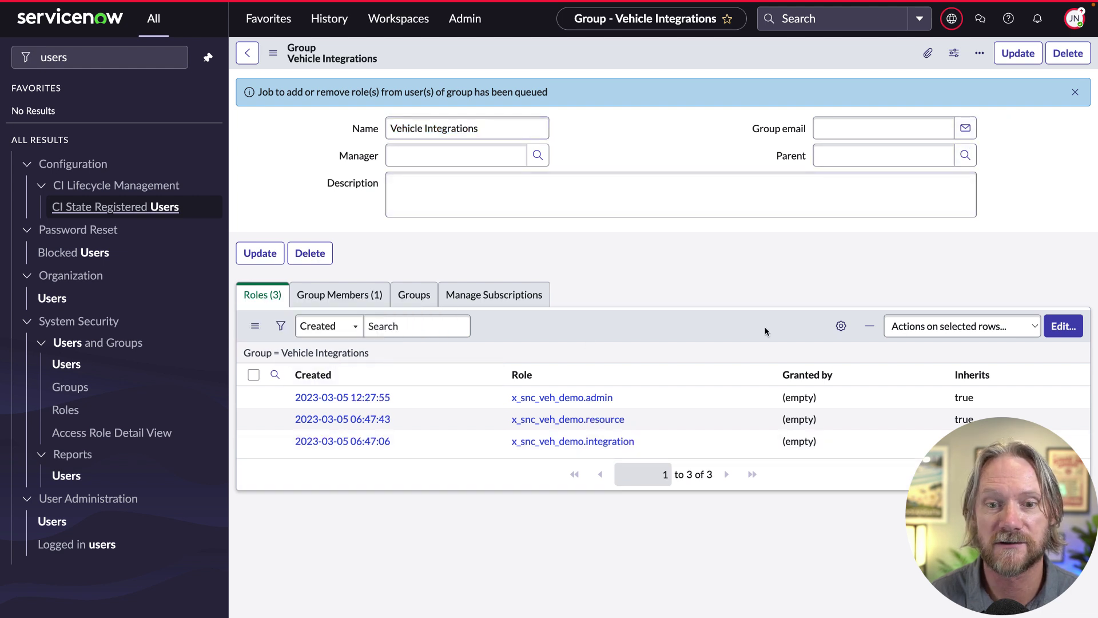
left_click(1059, 327)
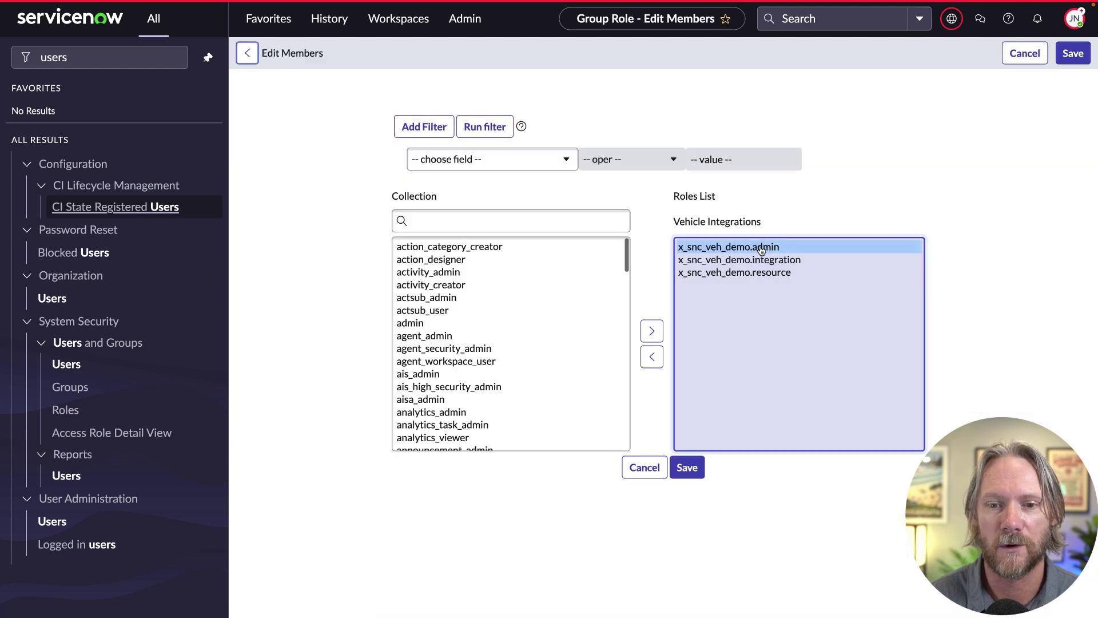
double_click(761, 250)
left_click(689, 472)
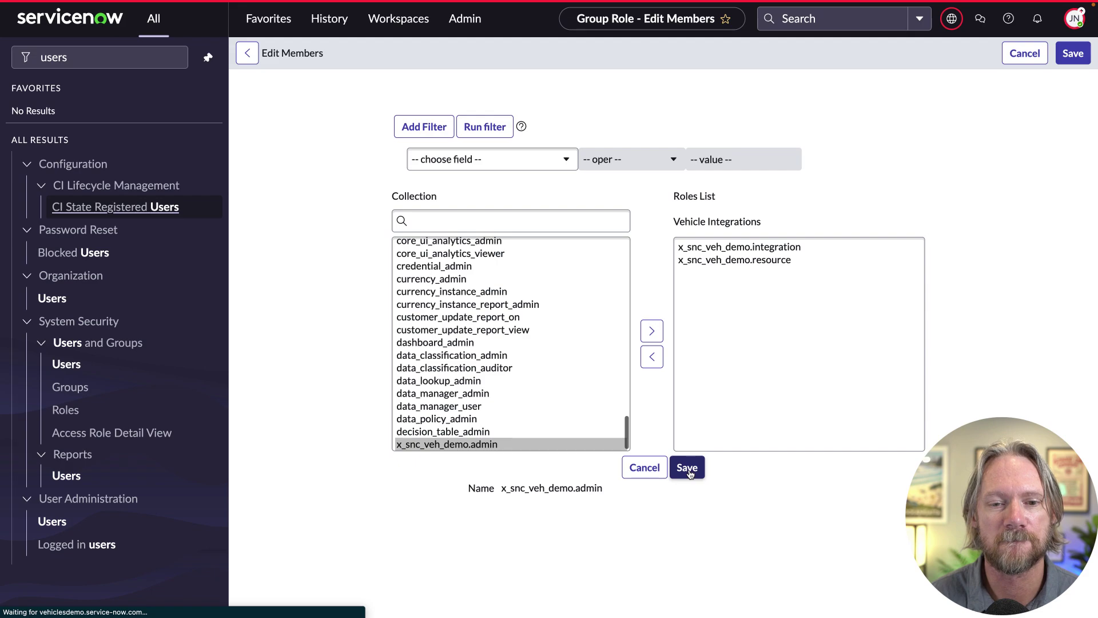
Switch to Postman and resend the v3 Get Vehicle request twice to retest access with the changed group roles
key("alt+Tab")
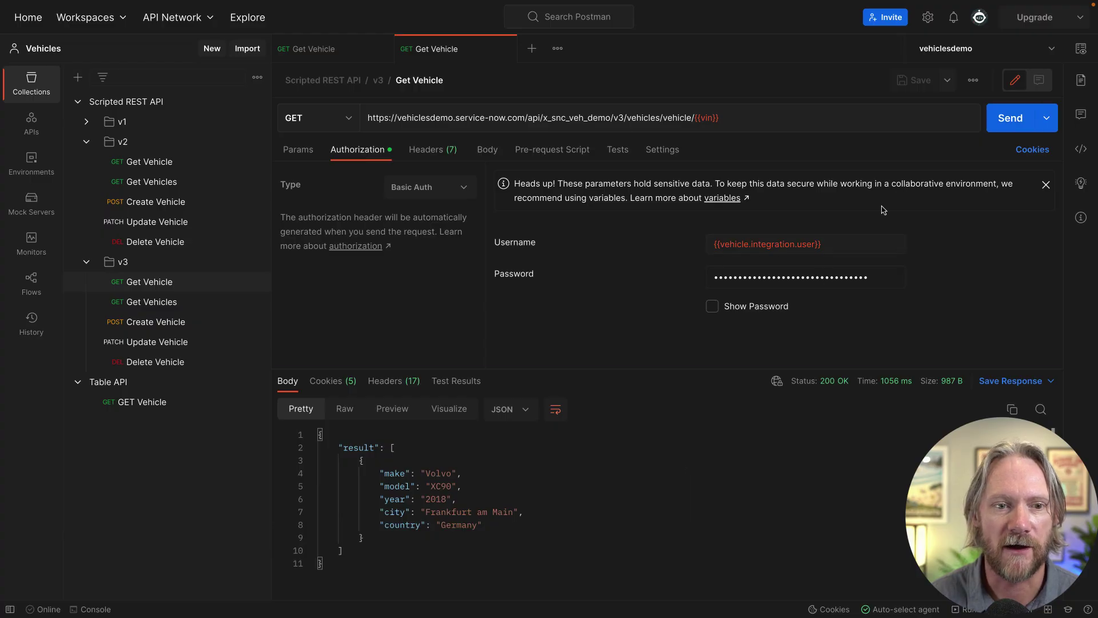
left_click(1000, 120)
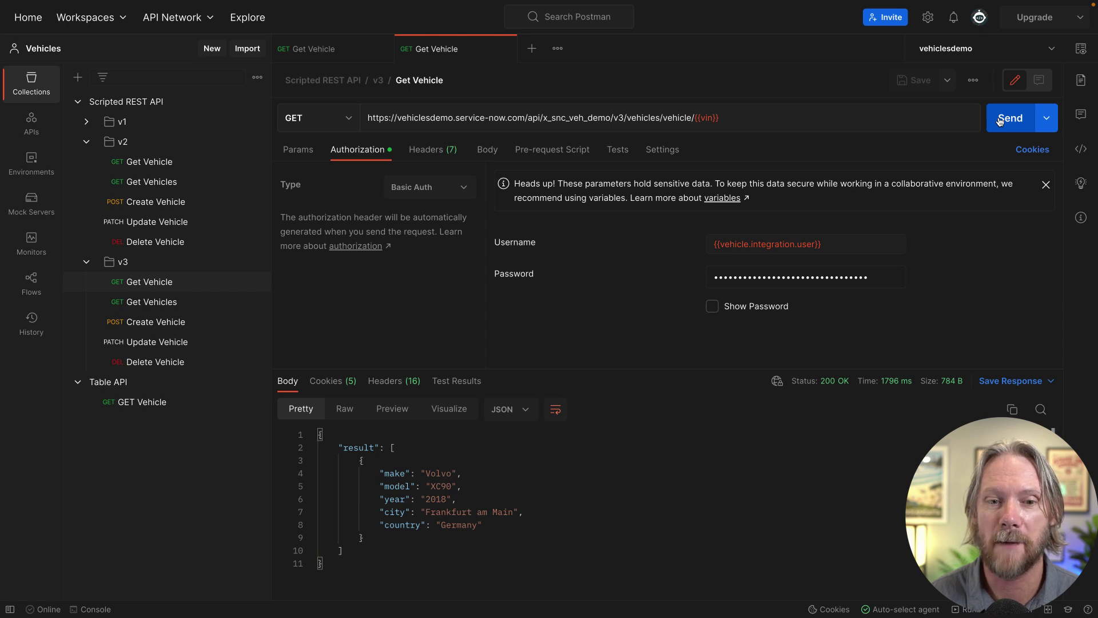
left_click(999, 120)
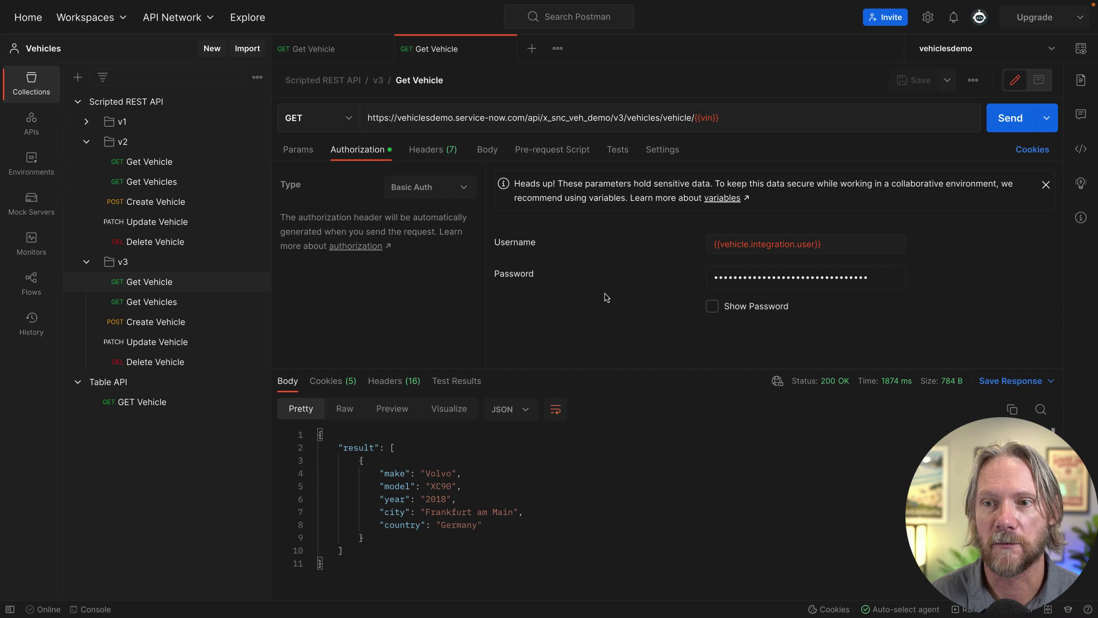
Delete all stored cookies for the vehiclesdemo.service-now.com domain
left_click(827, 609)
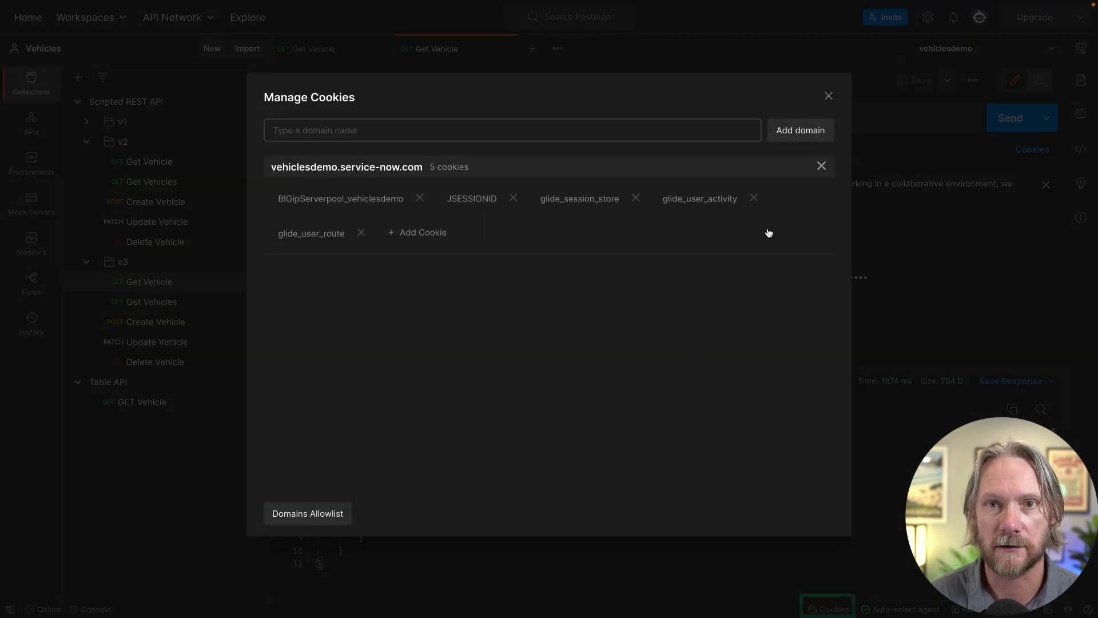
left_click(822, 167)
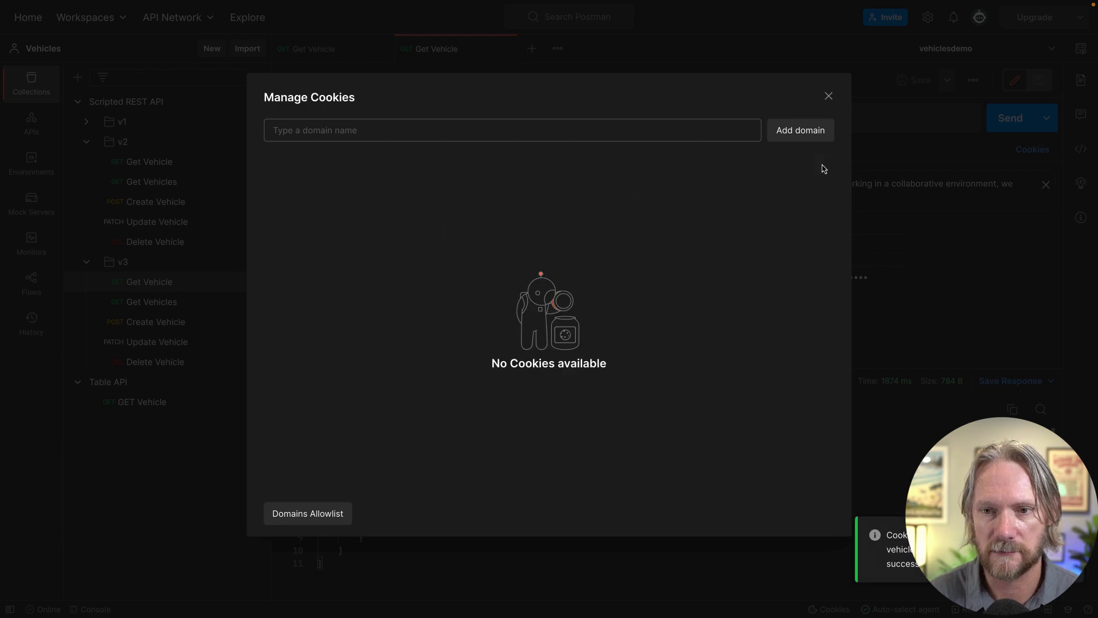
Close the cookie manager, then resend the v3 Get Vehicle request and send the Table API GET Vehicle request
left_click(827, 100)
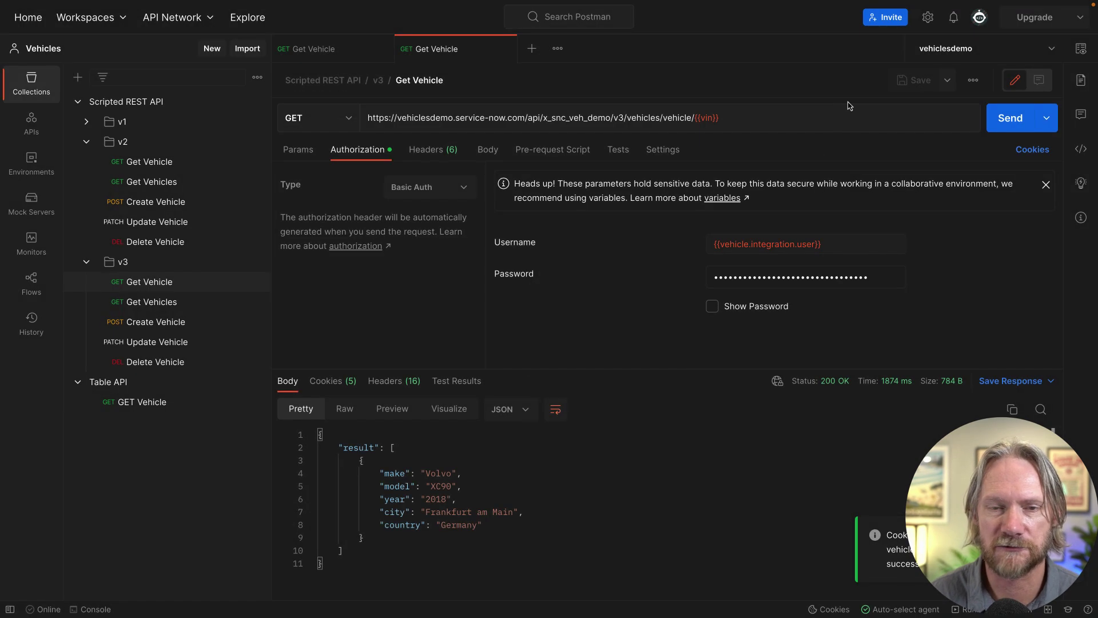
left_click(1001, 124)
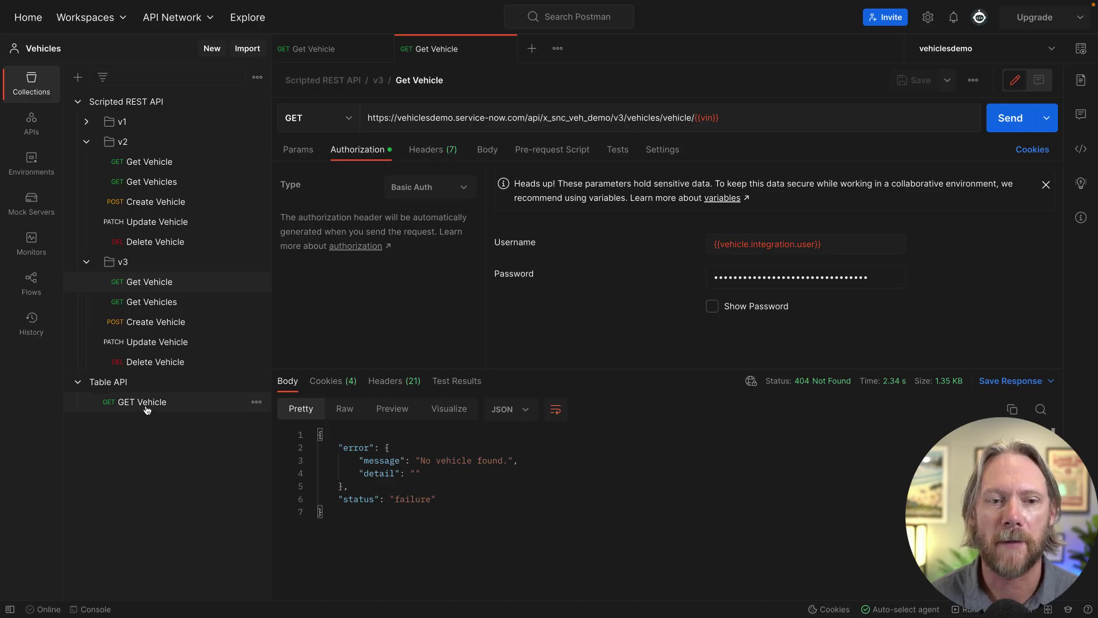
left_click(147, 409)
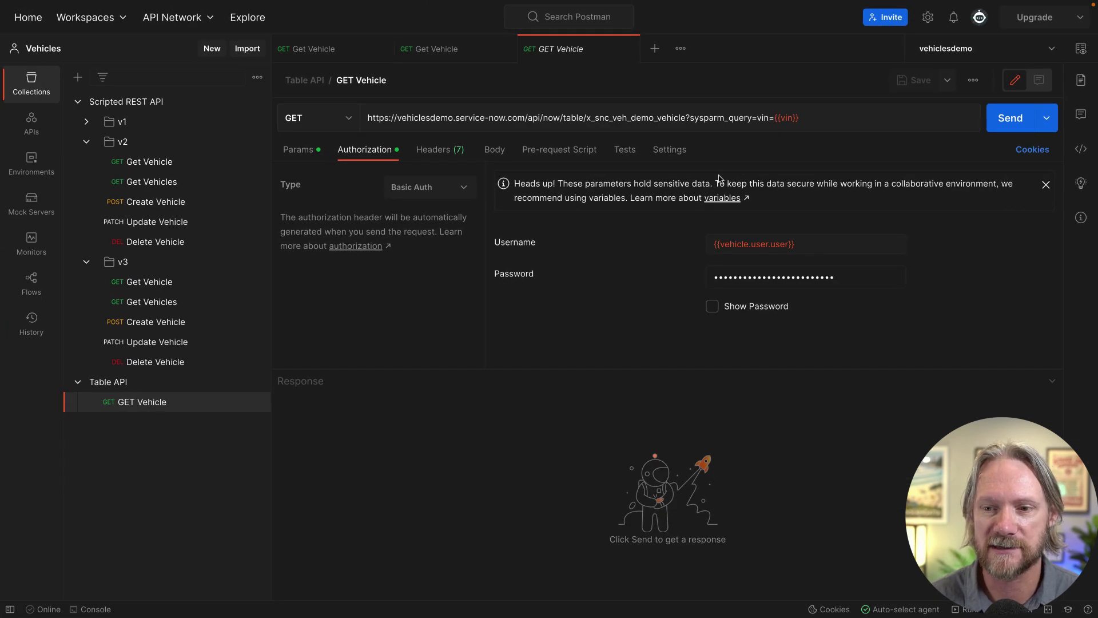
left_click(1002, 121)
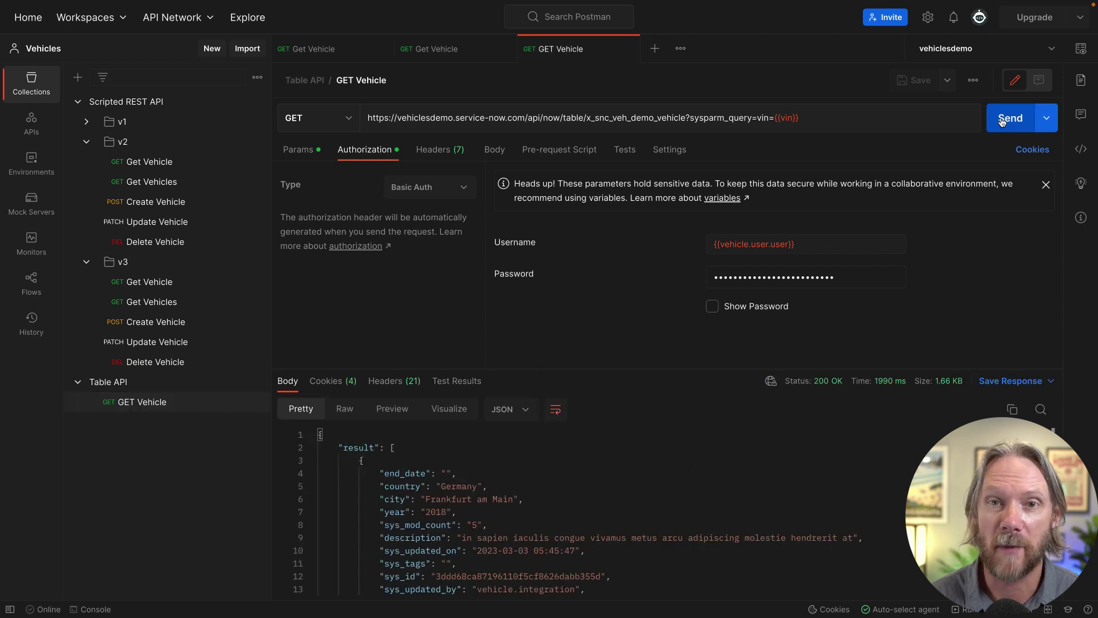
Set the Table API GET Vehicle request's Basic Auth username to the {{vehicle.integration.user}} variable
left_click(816, 247)
key("ctrl+a")
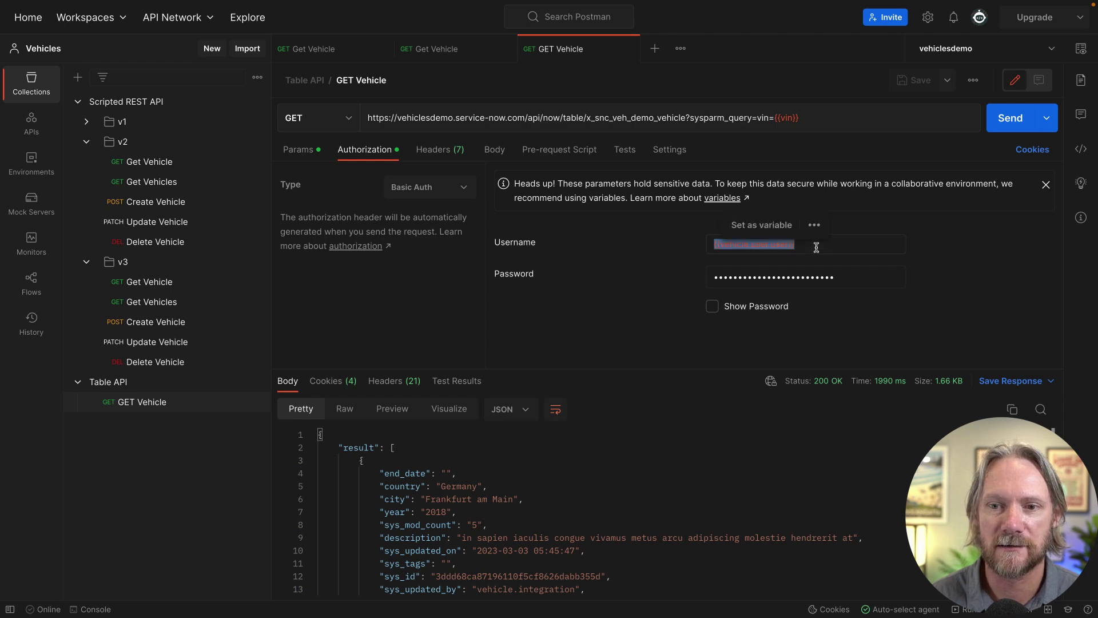
type("{")
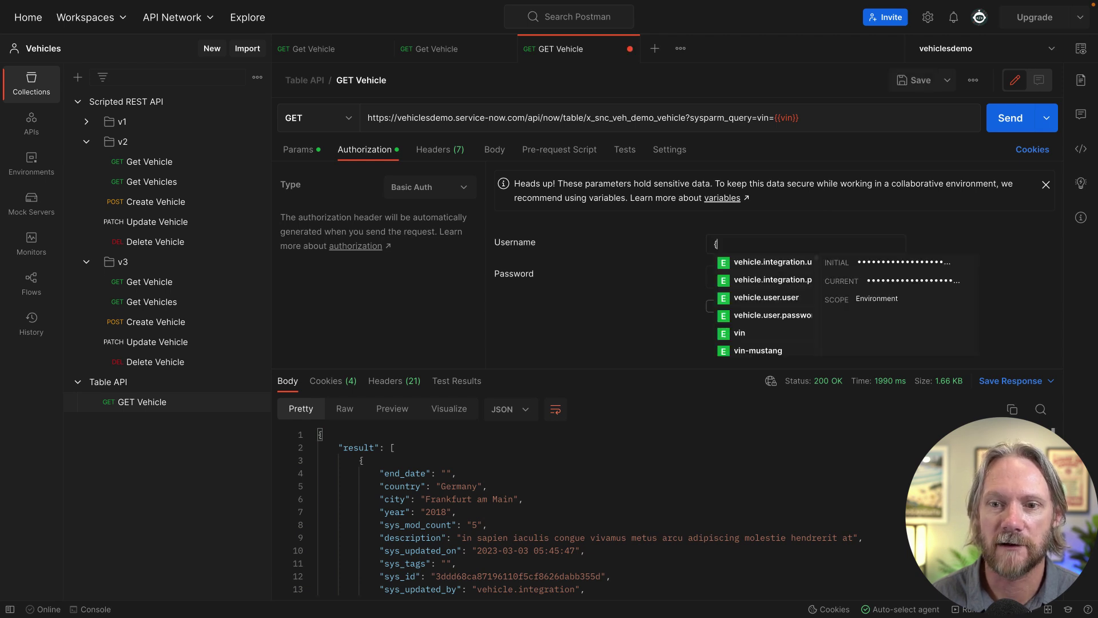
left_click(778, 262)
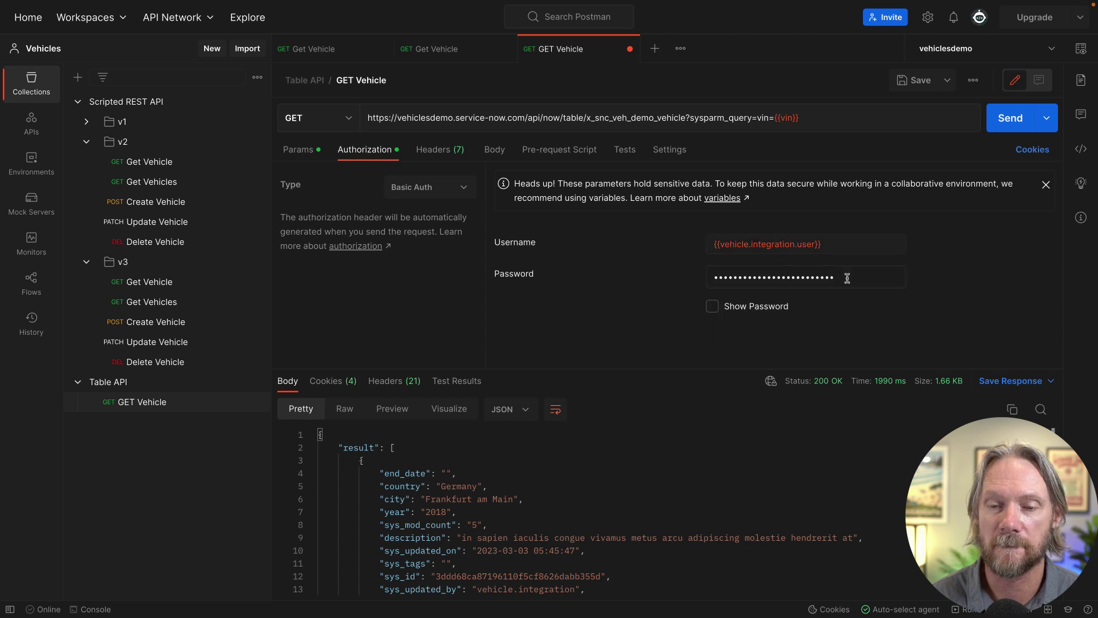
With Show Password enabled, set the Password field to the {{vehicle.integration.password}} variable and resend the Table API GET Vehicle request
key("ctrl+a")
key("BackSpace")
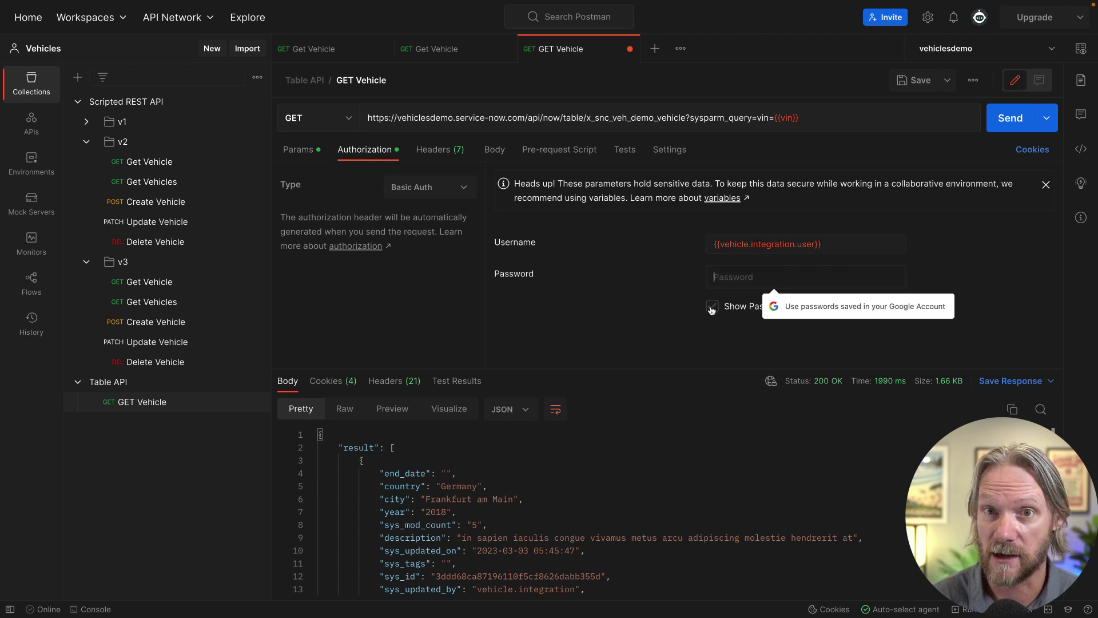
left_click(712, 306)
left_click(734, 279)
type("{{")
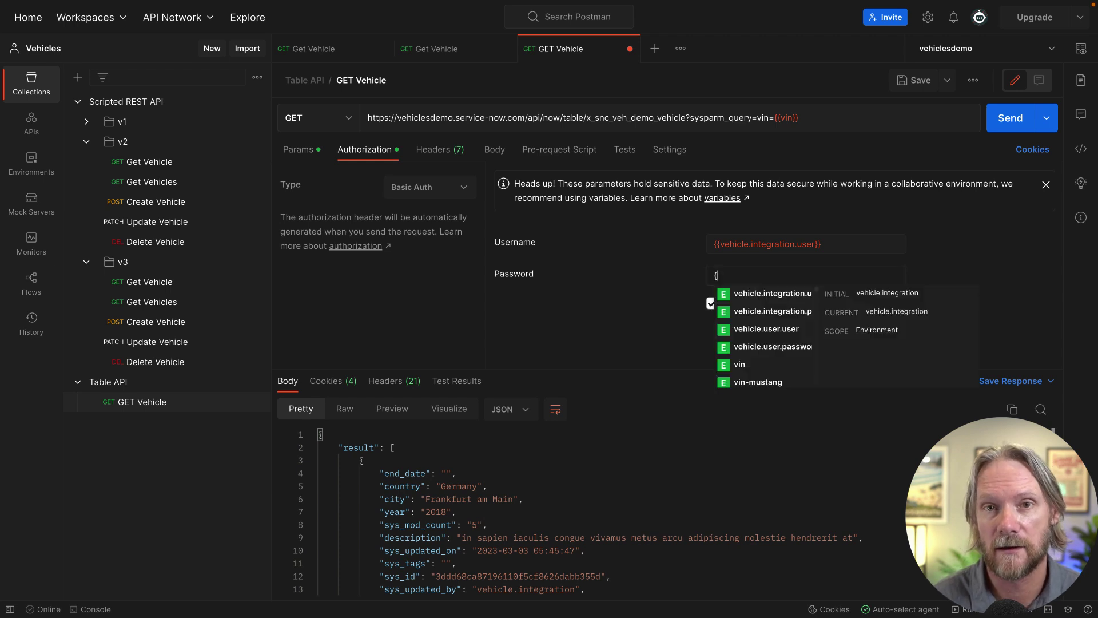
left_click(767, 308)
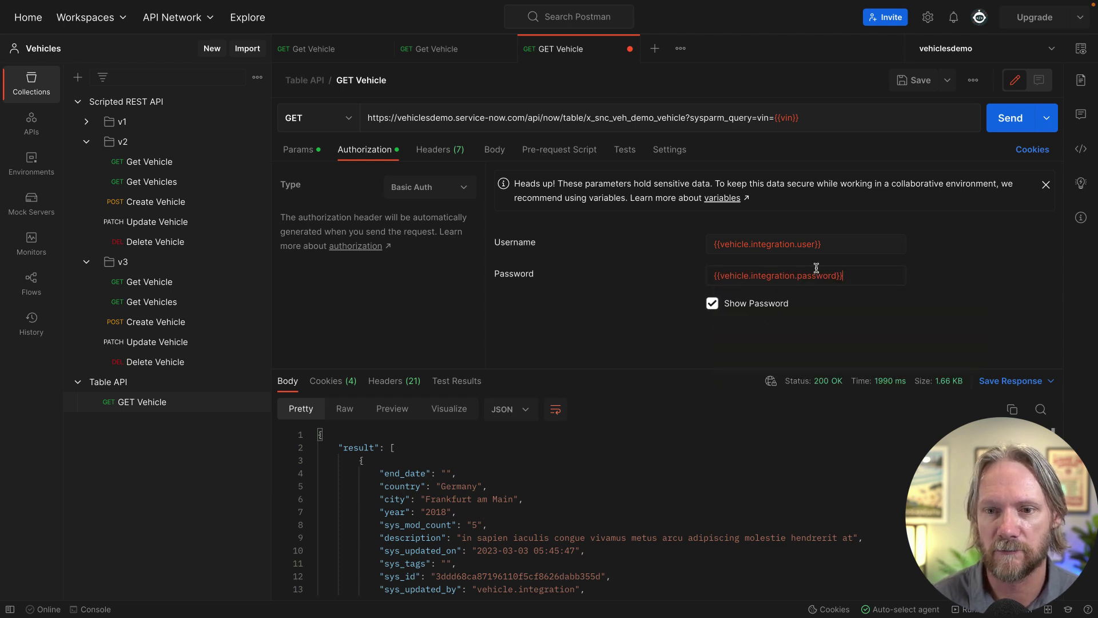
left_click(1002, 124)
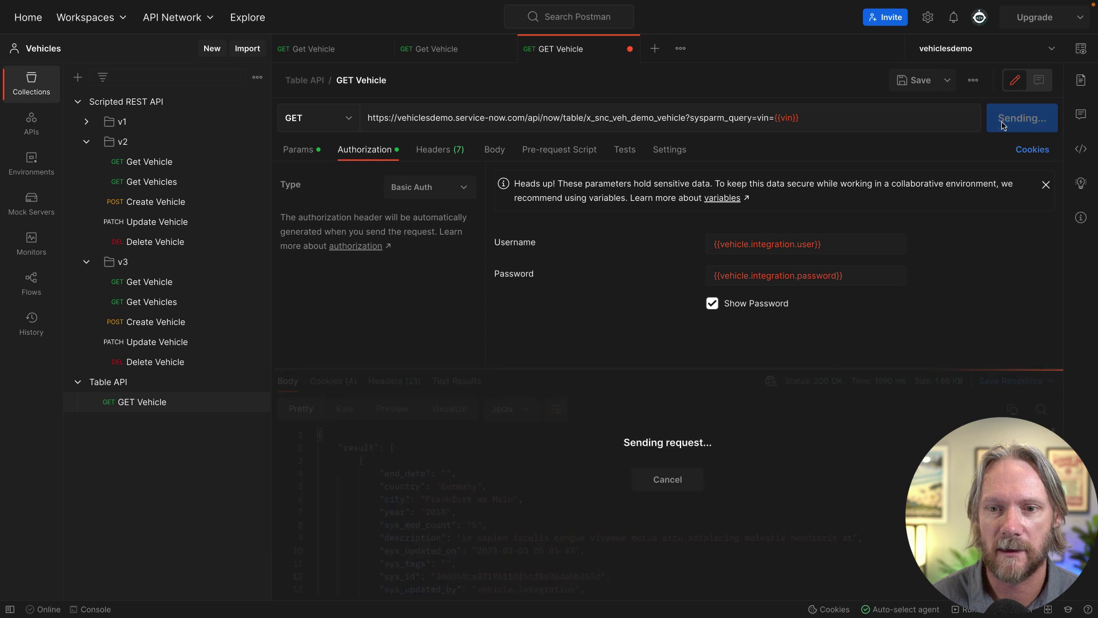